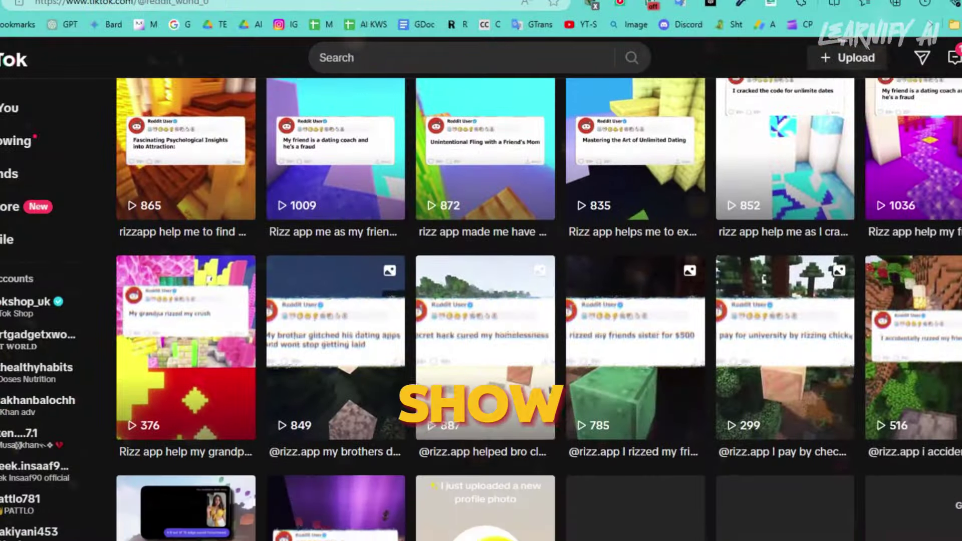
# Step: Scroll the ChatGPT page down and back up
pyautogui.scroll(-1, 701, 170)
pyautogui.scroll(2, 701, 170)
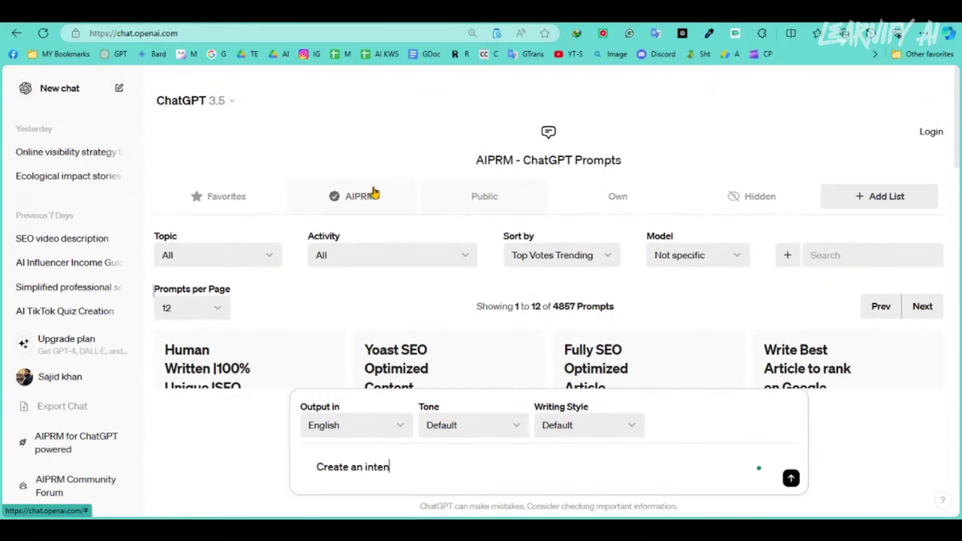
# Step: Extend the prompt to ask for a wife-husband text message chat that may include an image
pyautogui.write('se conversation bet')
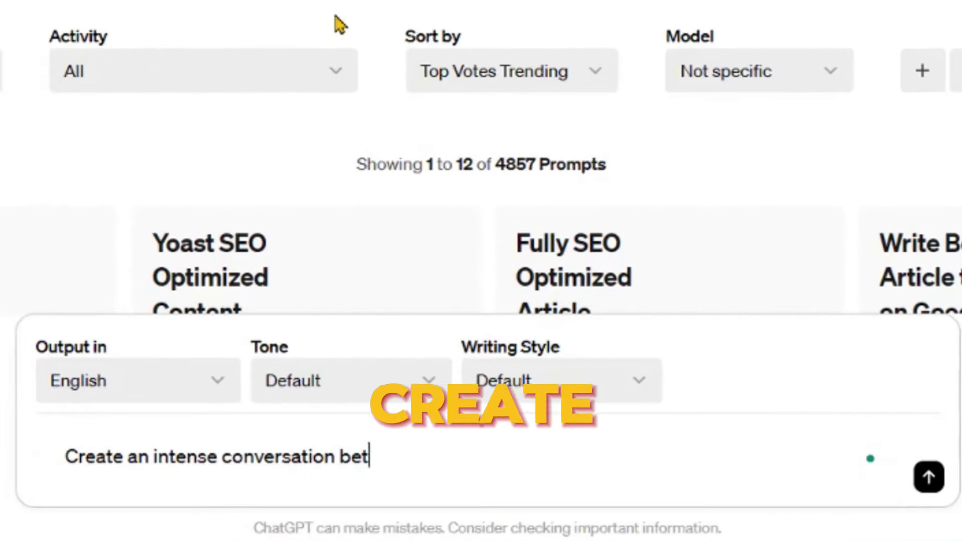
pyautogui.write('ween wife and husband, The conversation is going on tex')
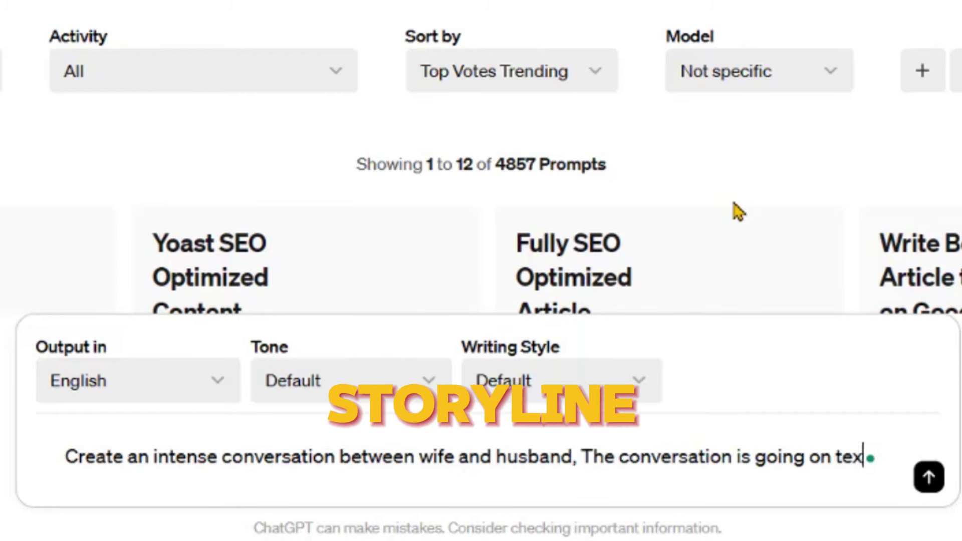
pyautogui.write('t message')
pyautogui.moveTo(146, 457); pyautogui.dragTo(65, 458)
pyautogui.press('BackSpace')
pyautogui.write('chat ()')
pyautogui.press('Left')
pyautogui.write('you can include an ')
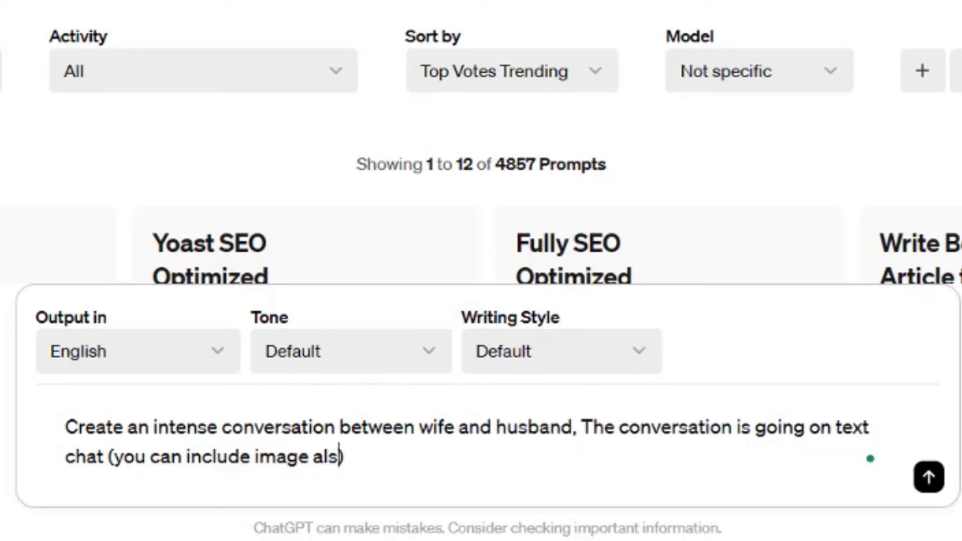
pyautogui.write('image also')
pyautogui.press('End')
pyautogui.write(',')
pyautogui.moveTo(280, 457)
pyautogui.click(301, 350)
# Step: Add the instruction to keep it simple and natural, accepting Grammarly's correction
pyautogui.write('Keep it')
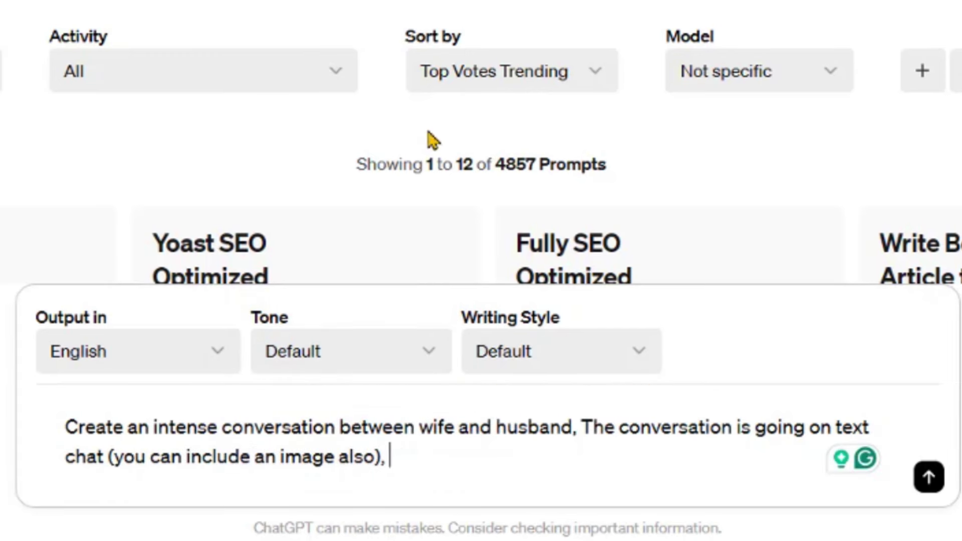
pyautogui.write(' is simple and natural')
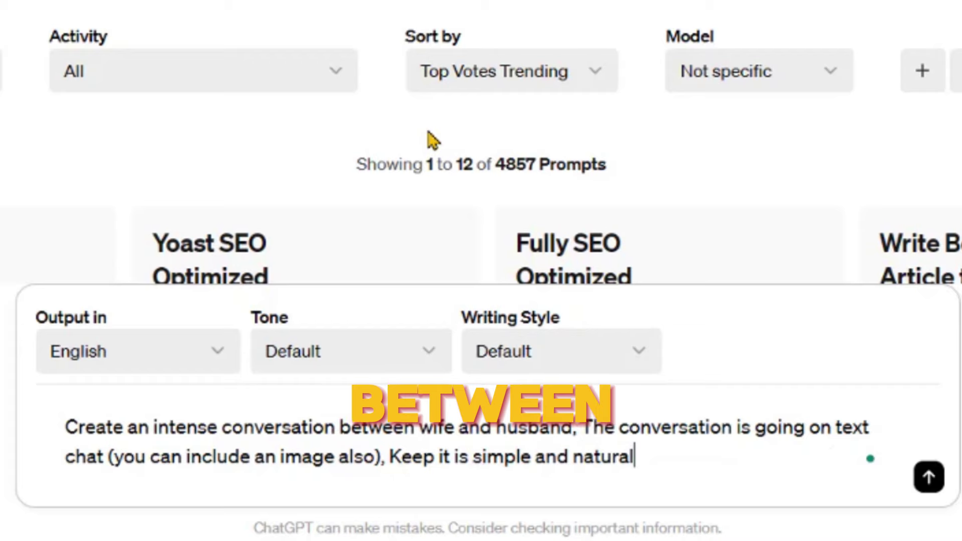
pyautogui.moveTo(454, 458)
pyautogui.click(466, 361)
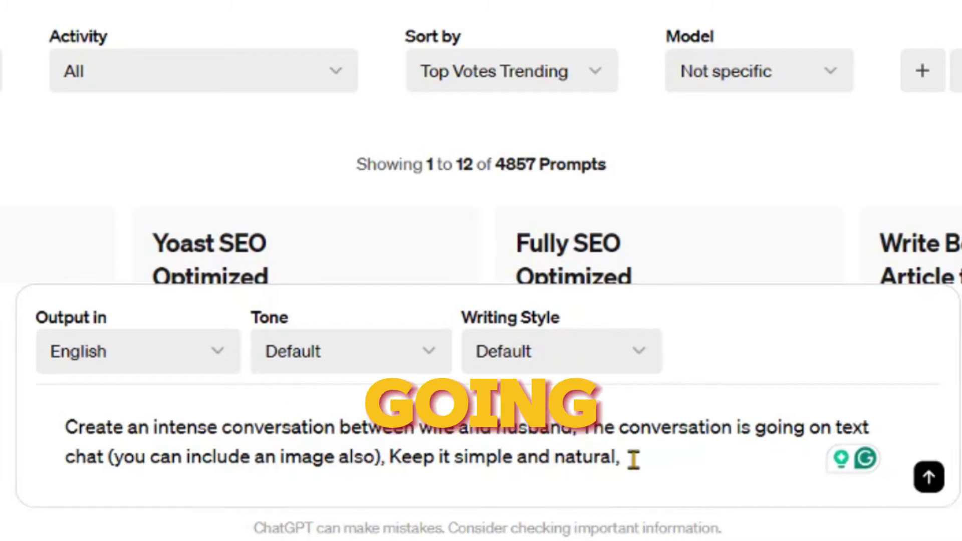
pyautogui.click(636, 457)
pyautogui.press('BackSpace')
pyautogui.press('BackSpace')
pyautogui.press('BackSpace')
pyautogui.press('BackSpace')
pyautogui.write('nd har')
pyautogui.press('BackSpace')
pyautogui.press('BackSpace')
pyautogui.press('BackSpace')
pyautogui.press('BackSpace')
pyautogui.press('BackSpace')
pyautogui.press('BackSpace')
pyautogui.press('BackSpace')
pyautogui.press('BackSpace')
pyautogui.press('BackSpace')
pyautogui.write('words')
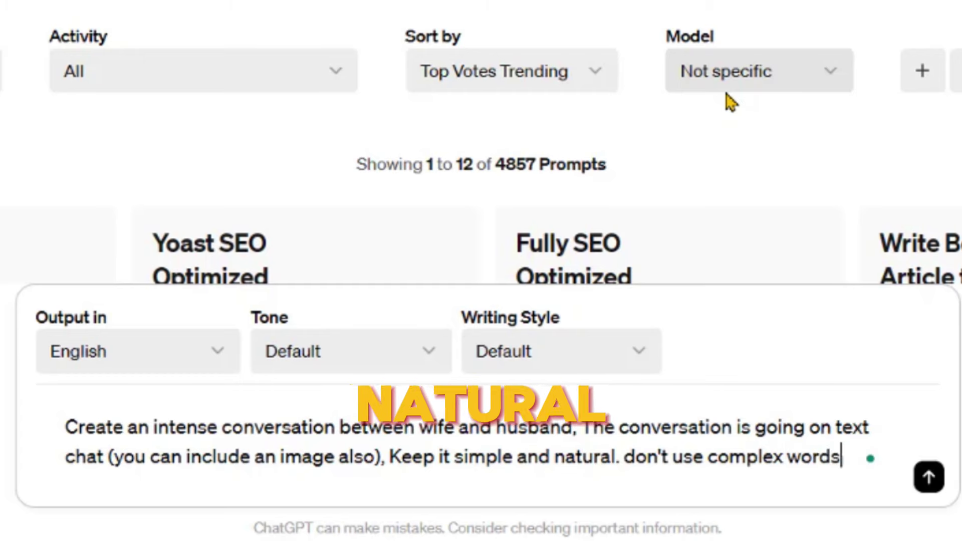
pyautogui.write('.')
# Step: Add that the wife cheats and the husband catches her, dramatic but simple, and send it
pyautogui.hotkey('shift', 'Return')
pyautogui.write('The story ')
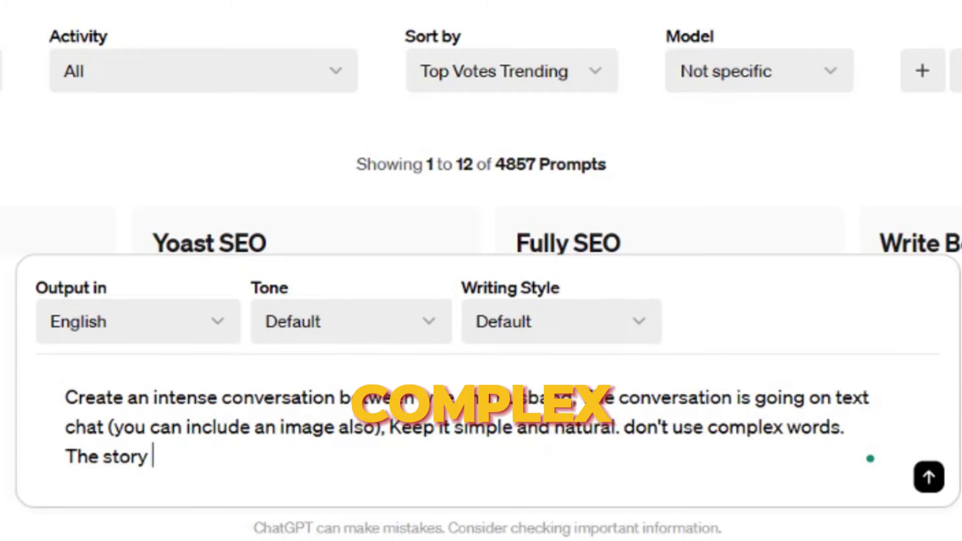
pyautogui.write('should be about  the')
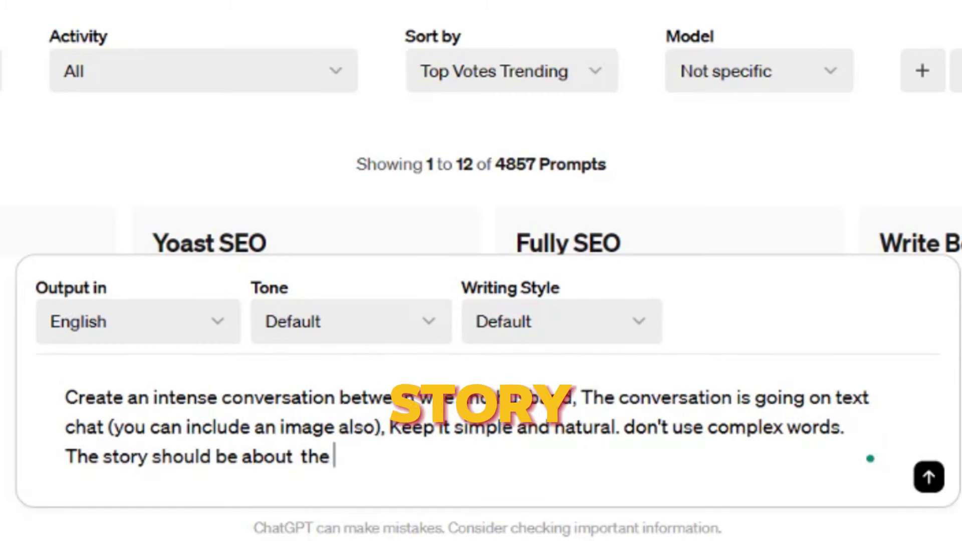
pyautogui.press('BackSpace')
pyautogui.press('BackSpace')
pyautogui.press('BackSpace')
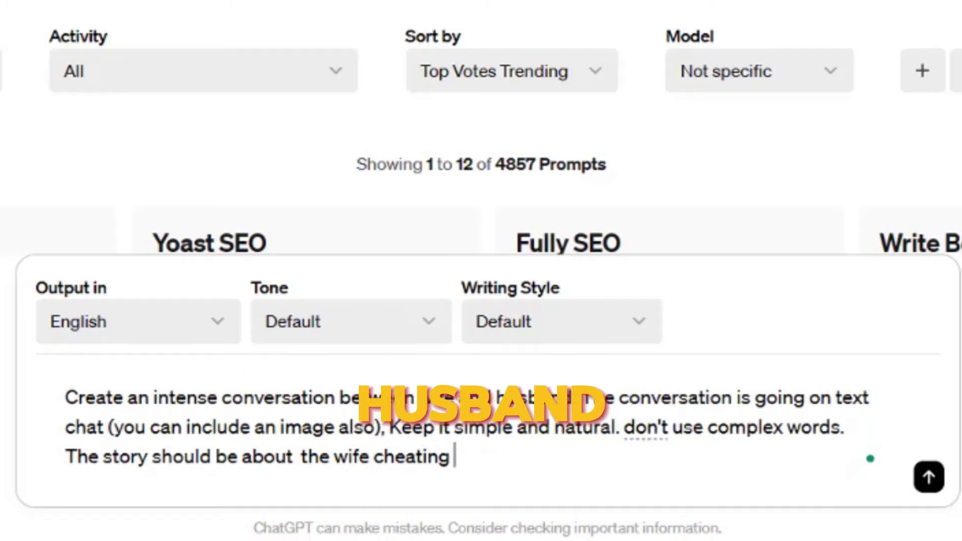
pyautogui.moveTo(468, 456)
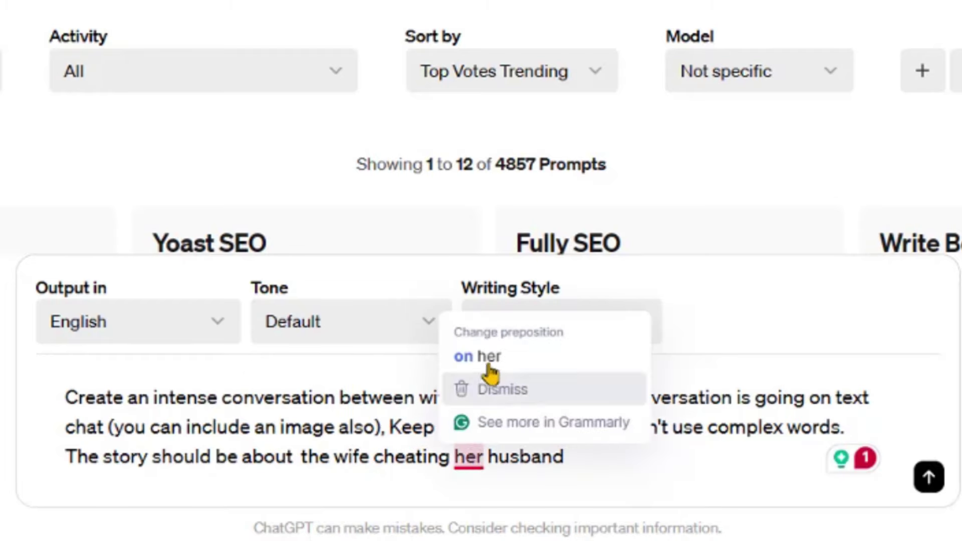
pyautogui.click(490, 370)
pyautogui.write('and the husband caught her.')
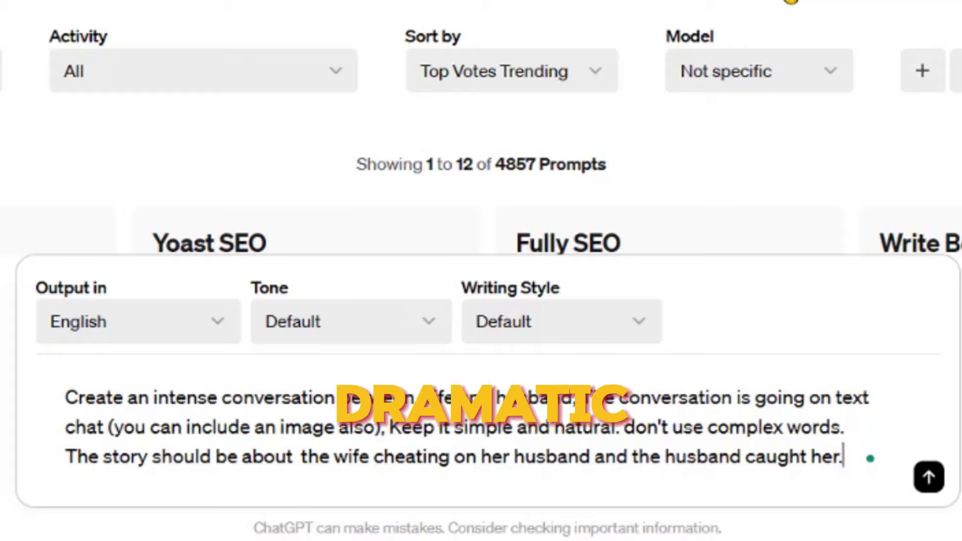
pyautogui.hotkey('shift', 'Return')
pyautogui.write('Make the conver')
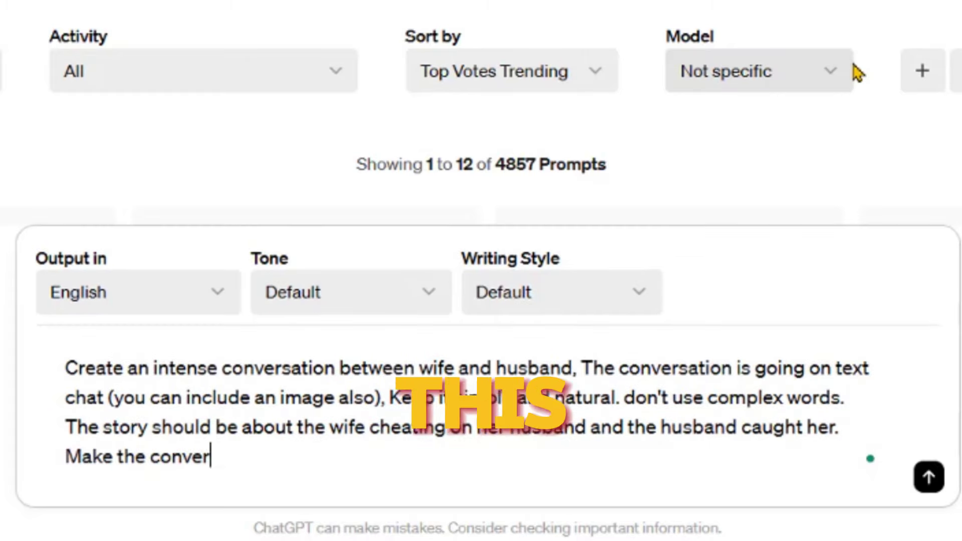
pyautogui.write('sation dramatic but so')
pyautogui.write('mple.')
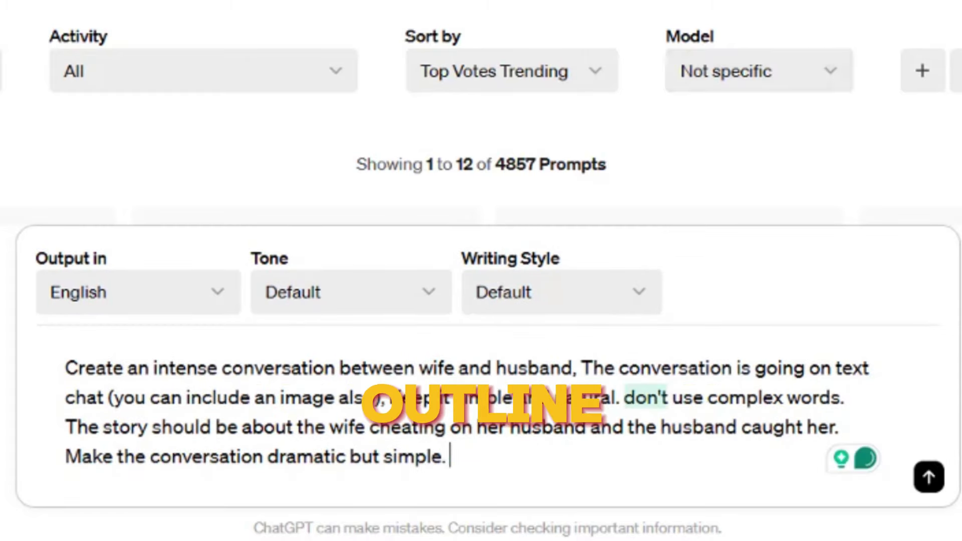
pyautogui.click(928, 477)
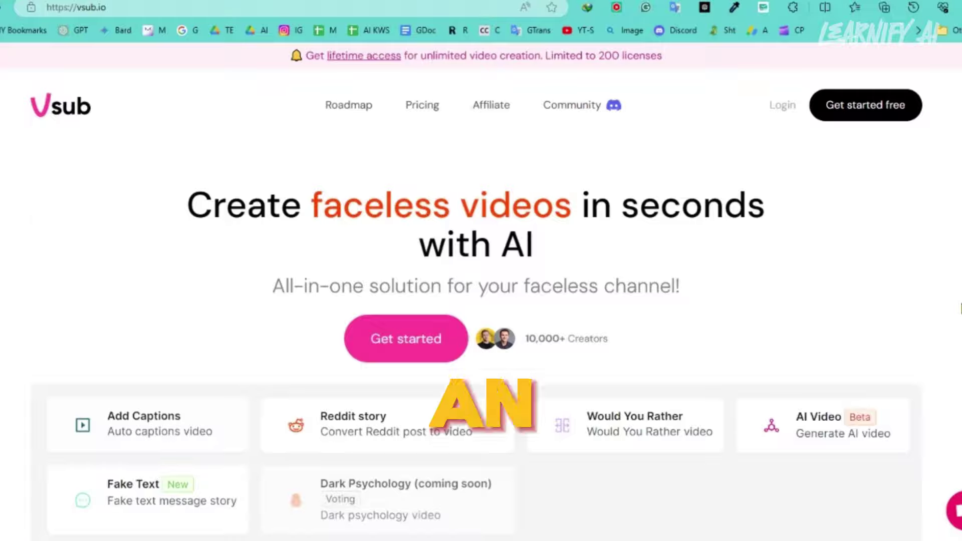
# Step: Scroll down through the vsub.io landing page to review its video tools
pyautogui.scroll(-3, 961, 308)
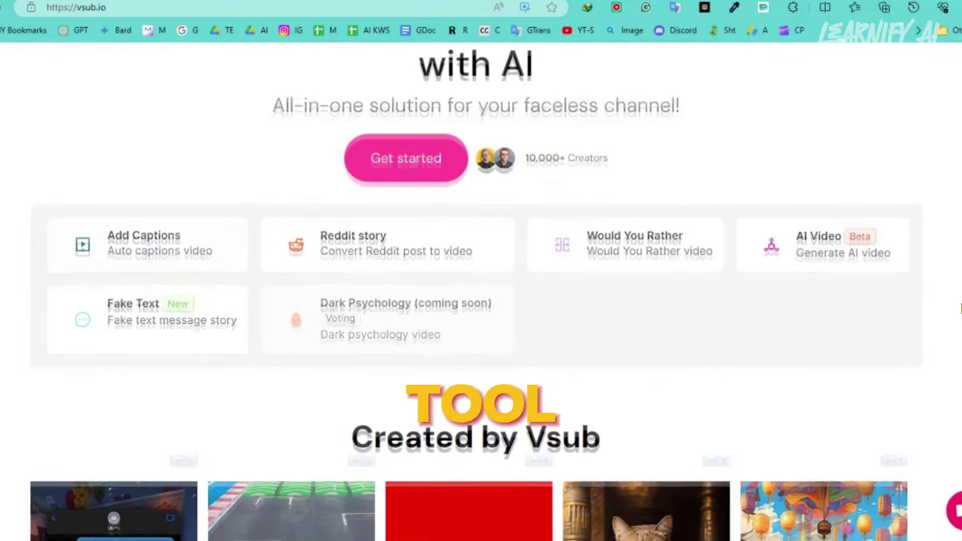
pyautogui.scroll(-6, 961, 308)
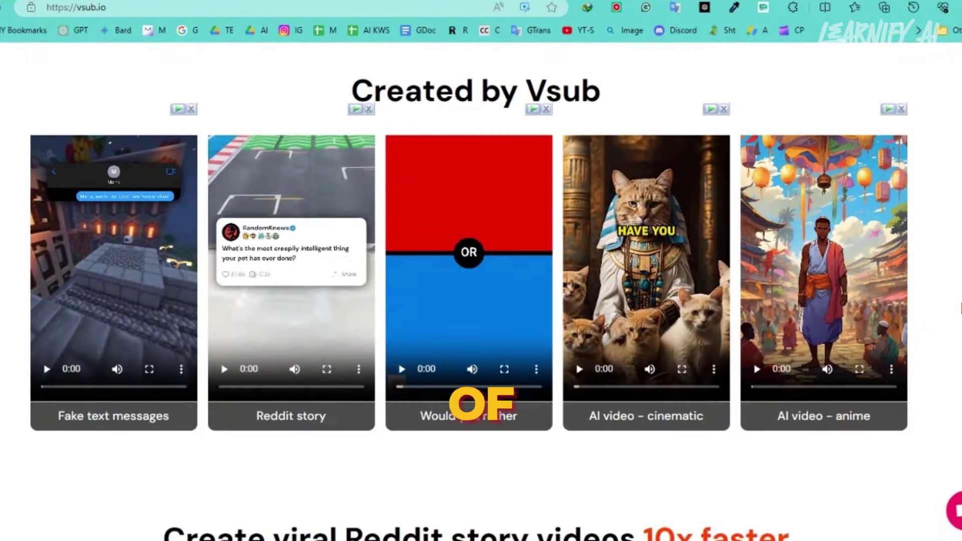
pyautogui.scroll(-9, 961, 309)
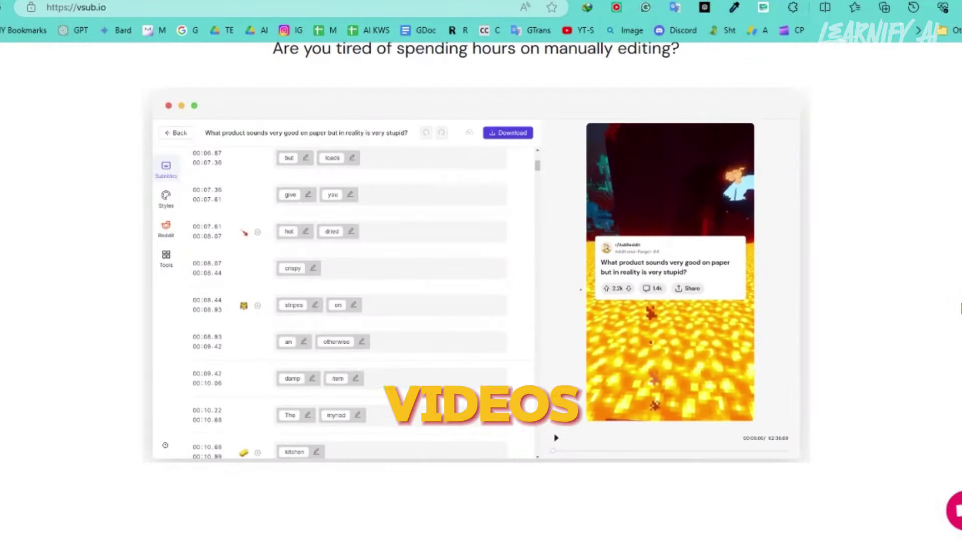
pyautogui.scroll(-9, 960, 308)
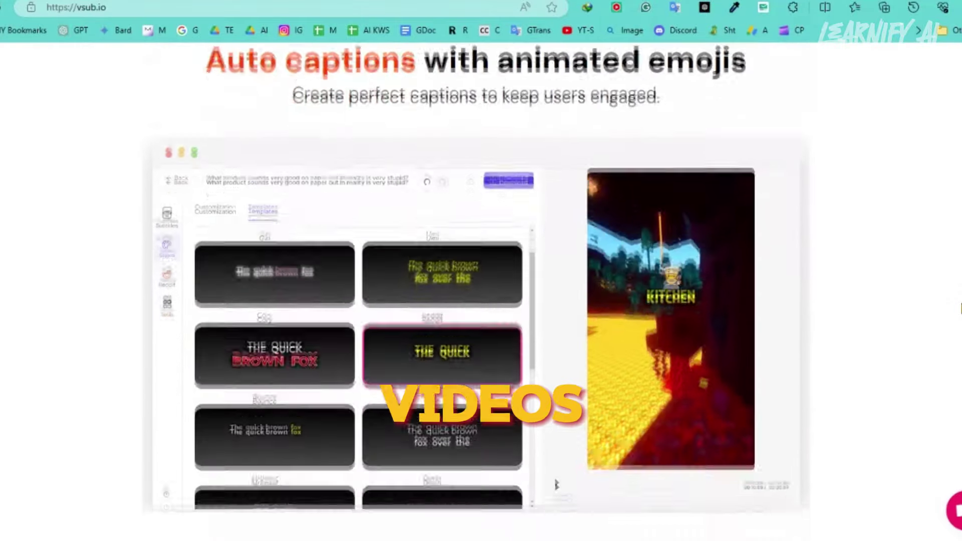
pyautogui.scroll(-9, 961, 308)
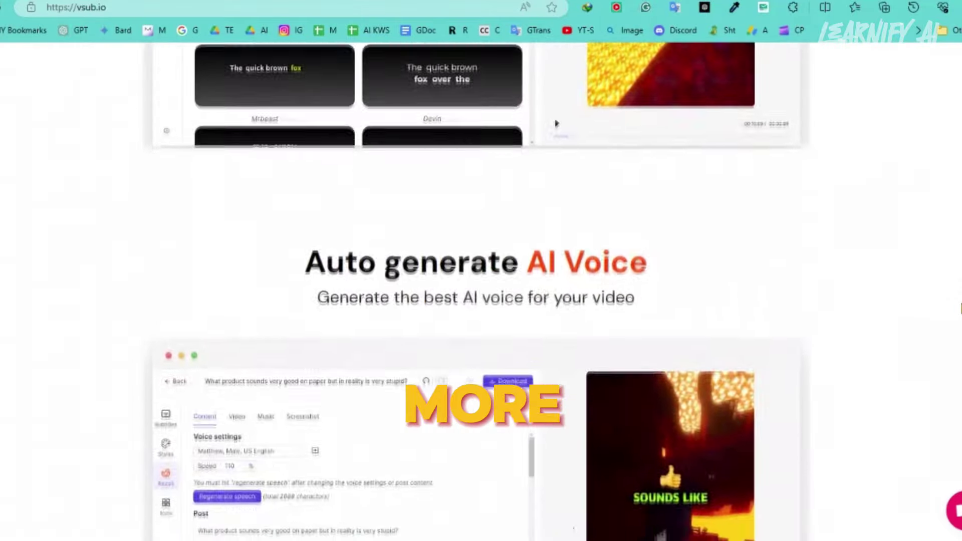
pyautogui.scroll(-9, 961, 308)
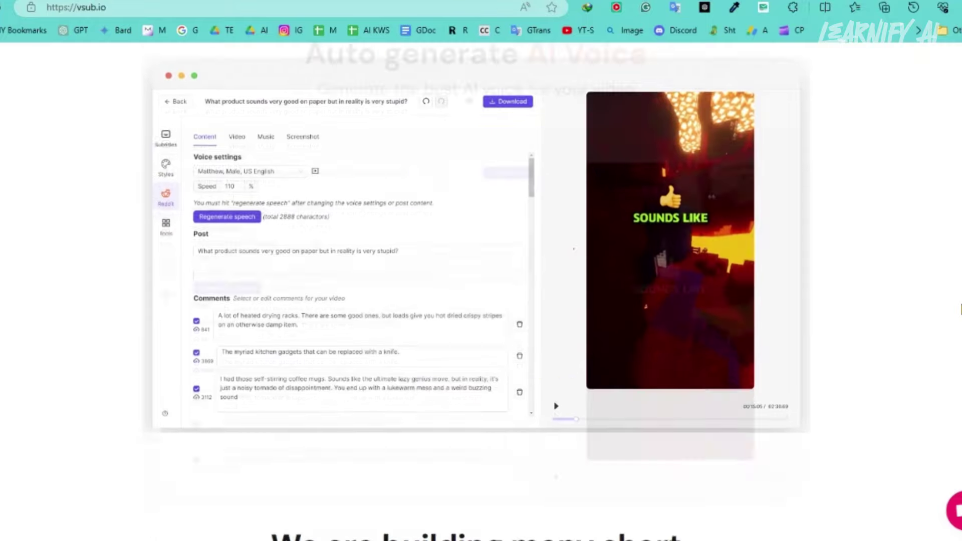
pyautogui.scroll(-6, 961, 308)
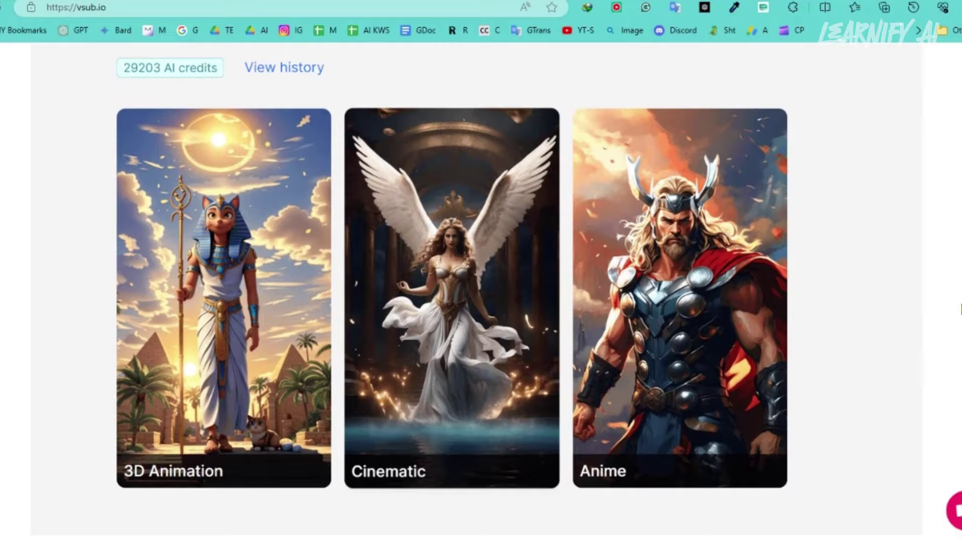
pyautogui.scroll(-3, 961, 308)
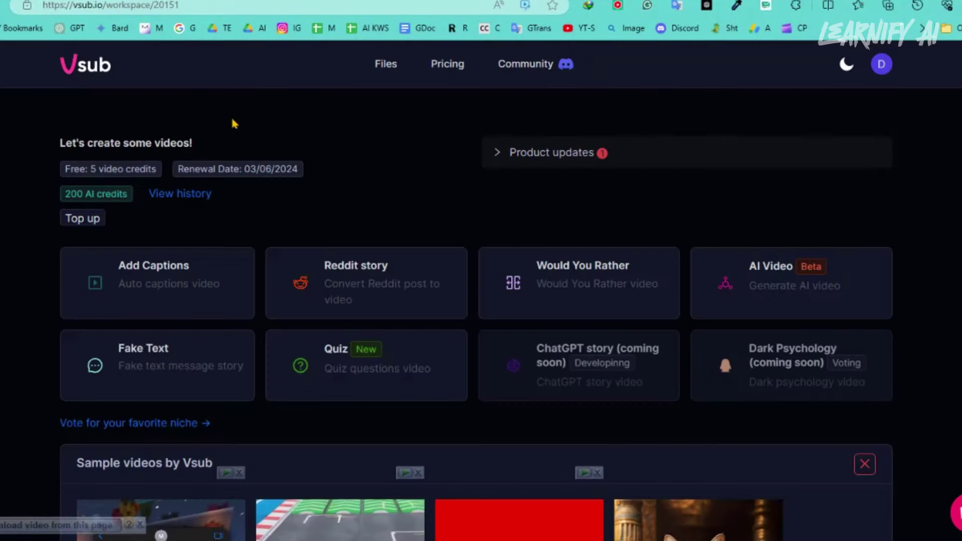
pyautogui.scroll(-7, 476, 314)
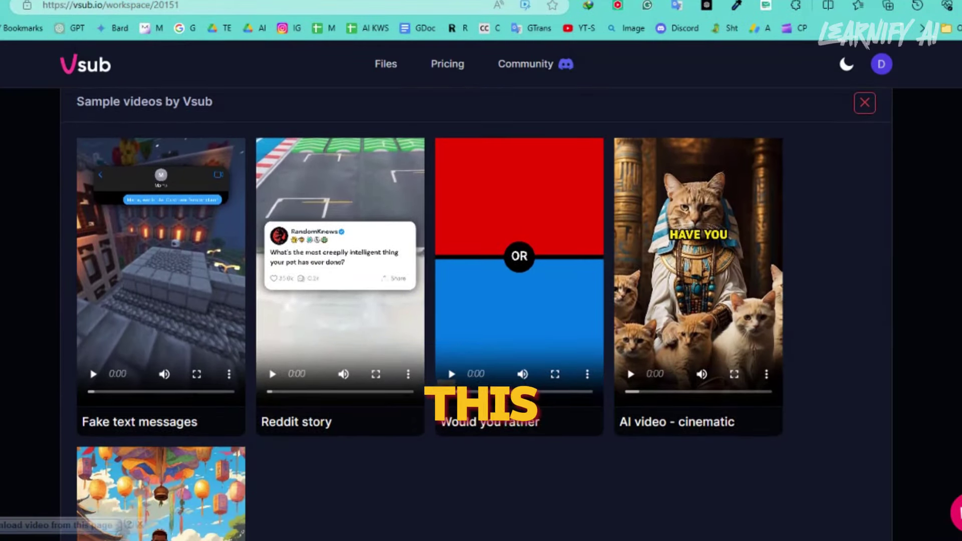
pyautogui.scroll(7, 476, 314)
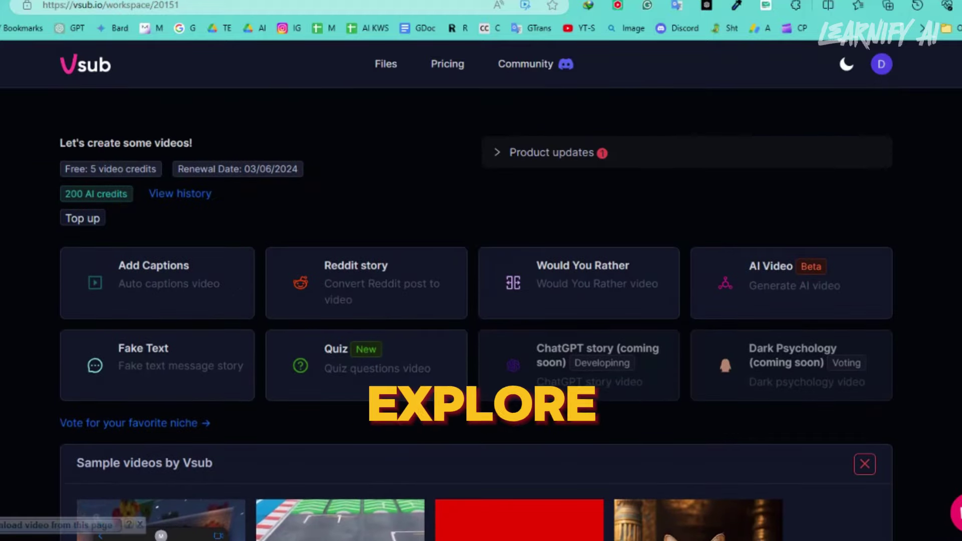
pyautogui.click(176, 296)
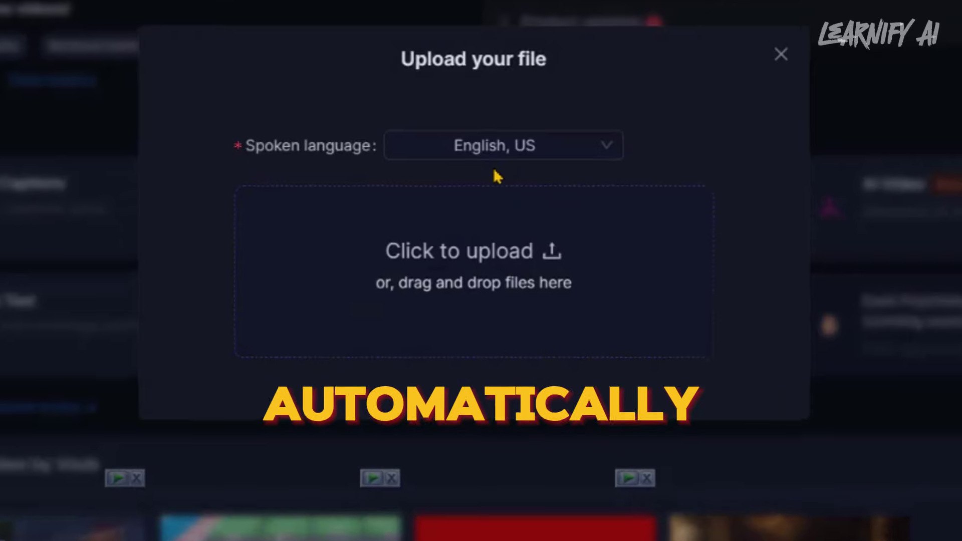
pyautogui.click(518, 146)
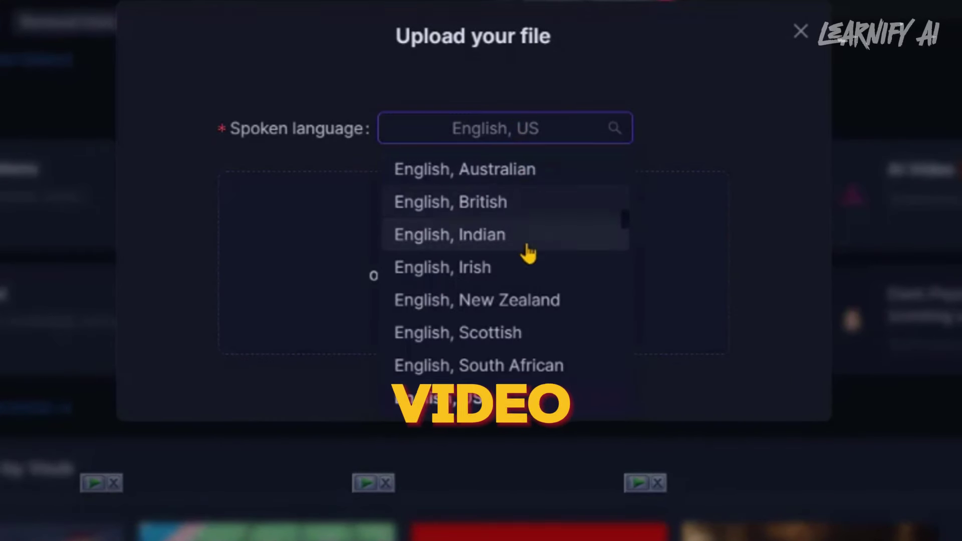
pyautogui.scroll(-5, 551, 301)
pyautogui.scroll(-15, 552, 300)
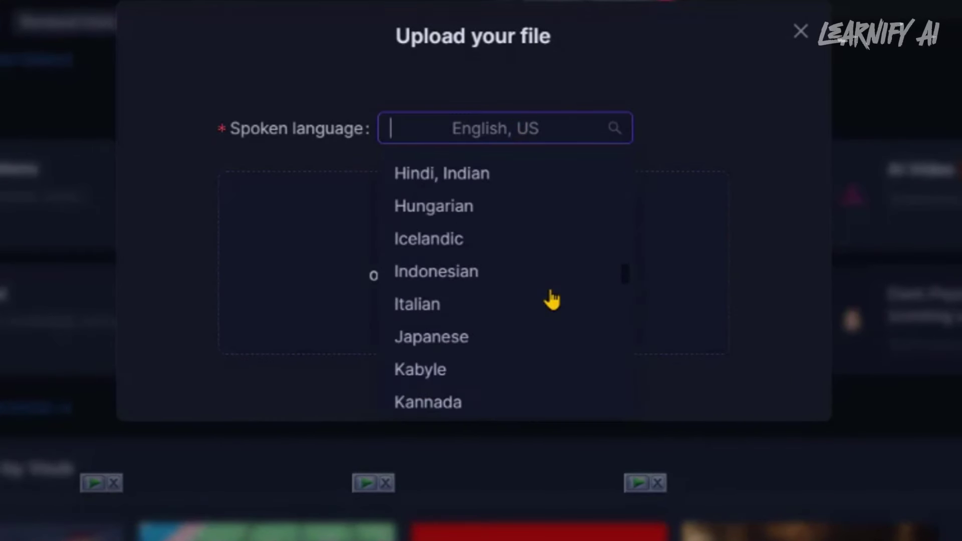
pyautogui.scroll(20, 552, 300)
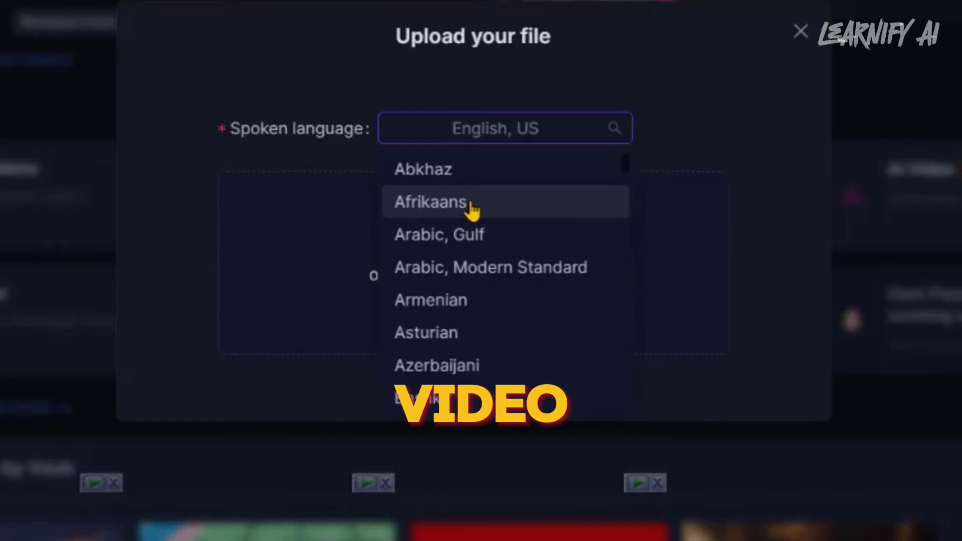
pyautogui.click(715, 133)
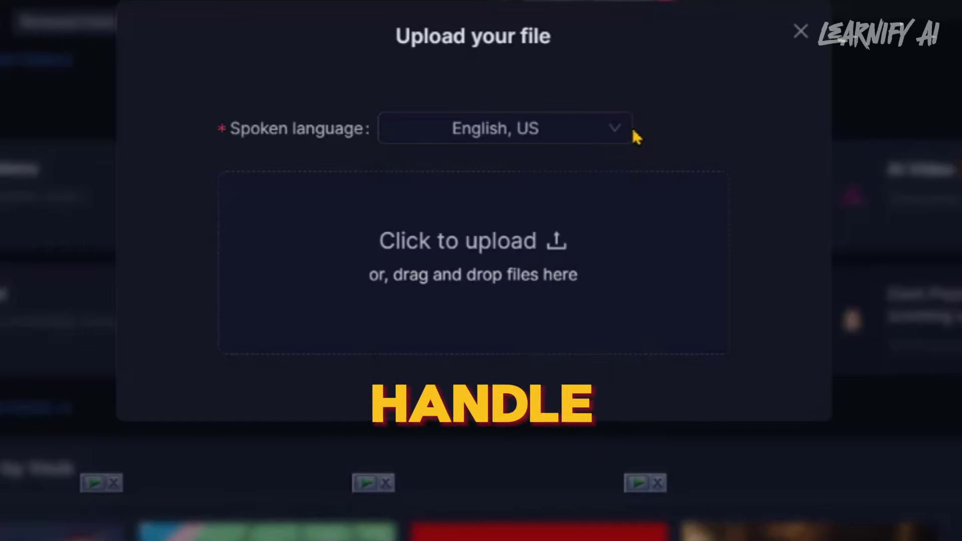
pyautogui.click(798, 42)
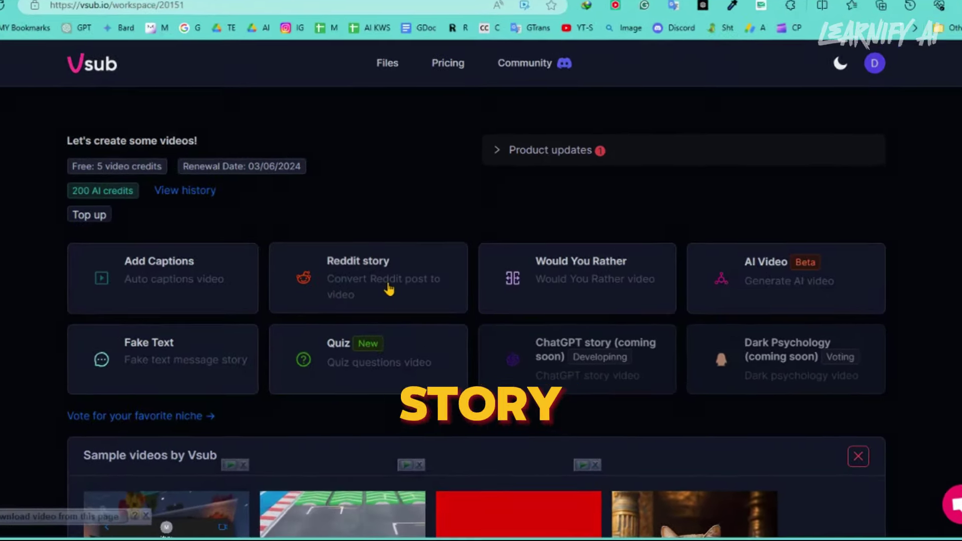
pyautogui.click(394, 288)
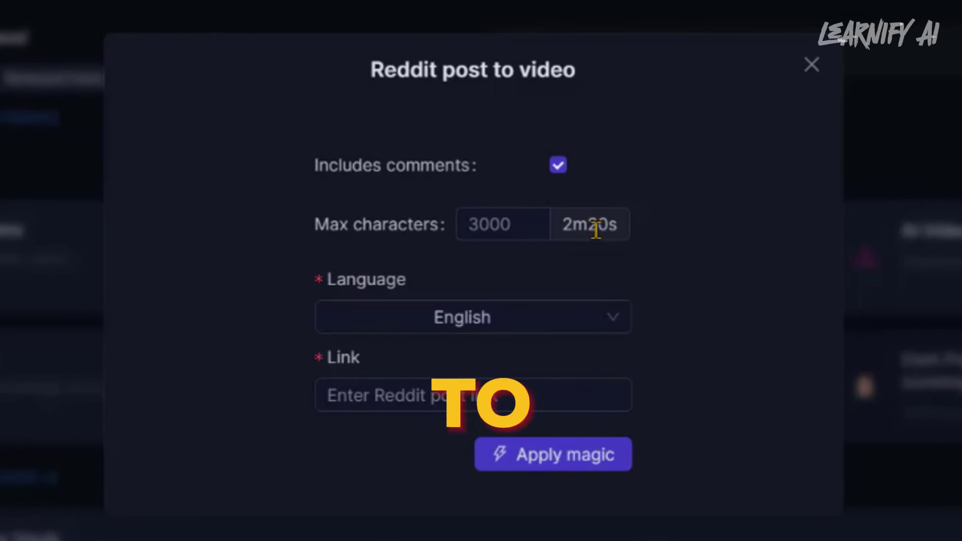
pyautogui.click(468, 396)
pyautogui.hotkey('ctrl', 'v')
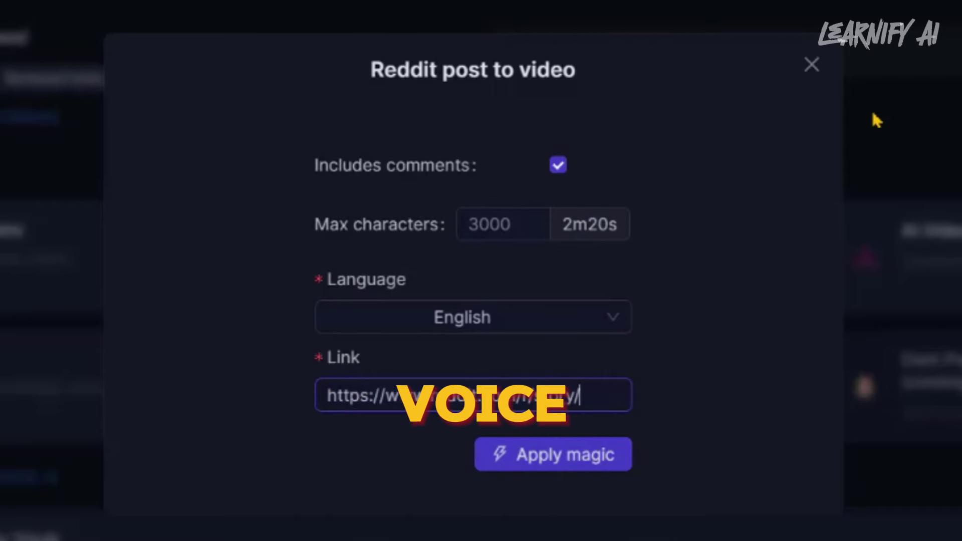
pyautogui.click(810, 64)
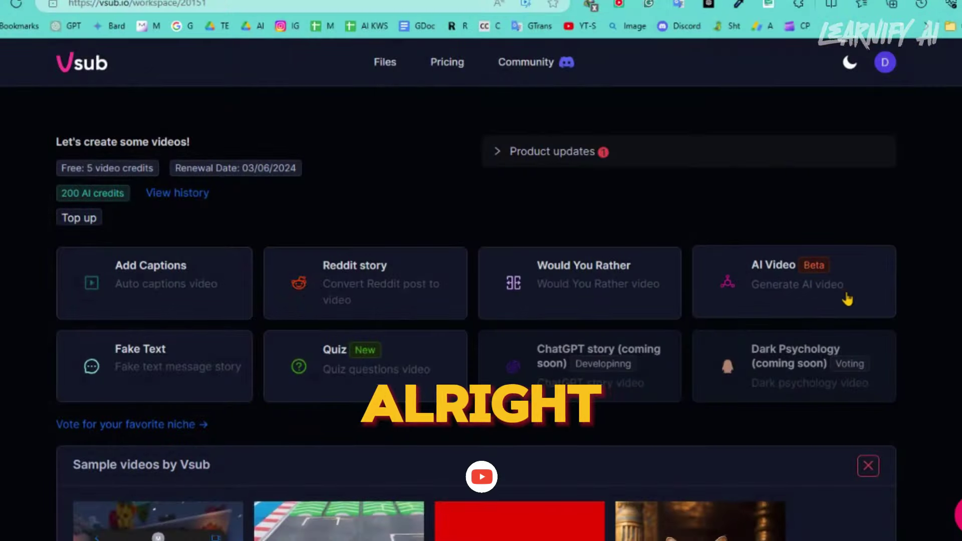
pyautogui.click(770, 307)
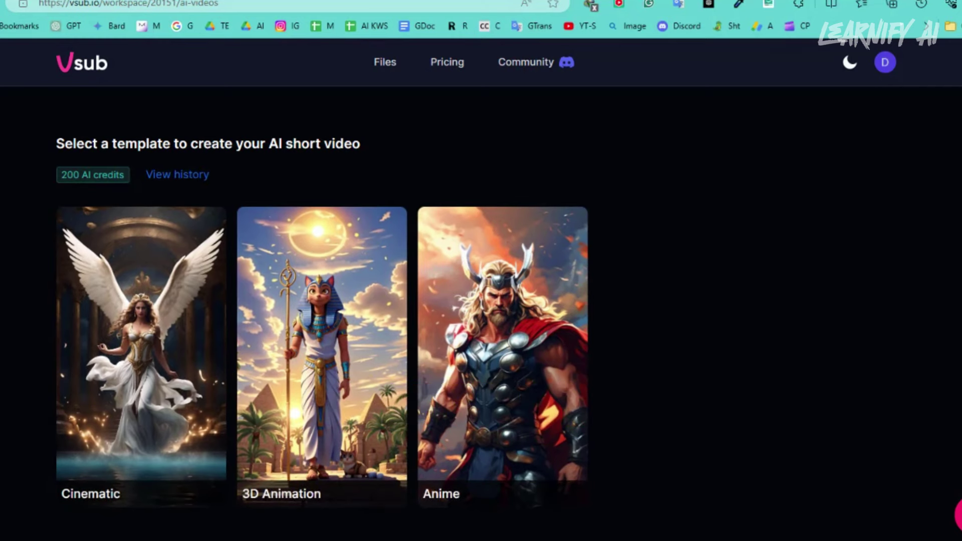
pyautogui.hotkey('alt', 'Left')
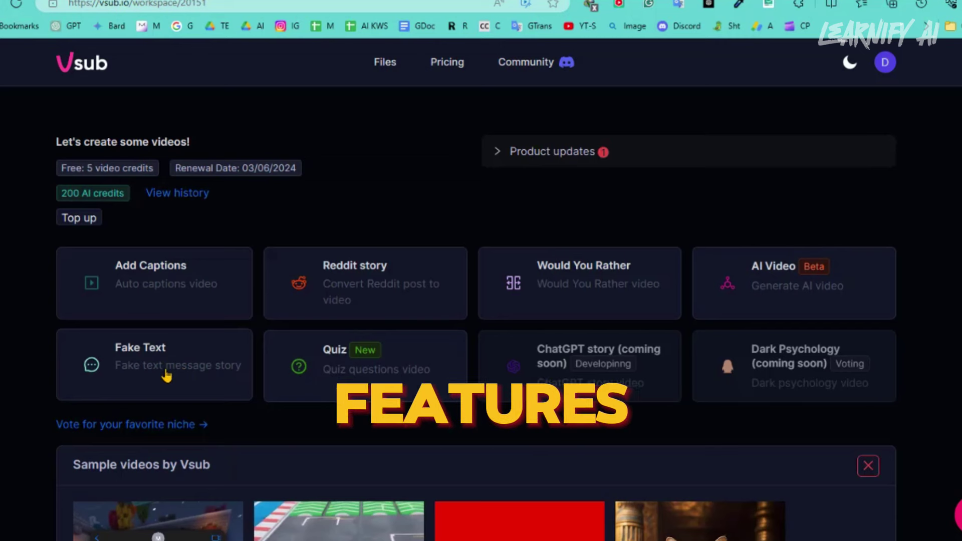
# Step: Choose the Fake Text card and open the Messages tab's Import dialog
pyautogui.click(166, 376)
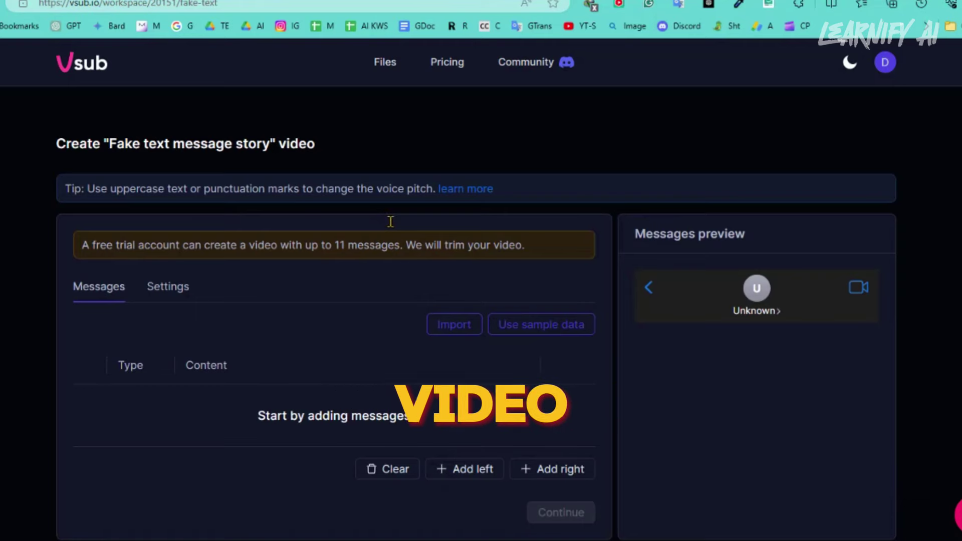
pyautogui.scroll(-1, 250, 291)
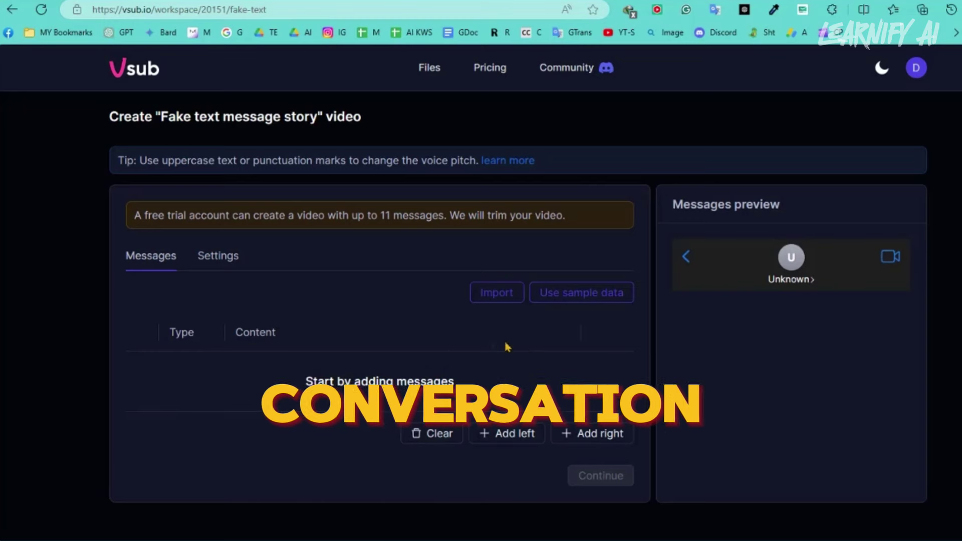
pyautogui.click(507, 300)
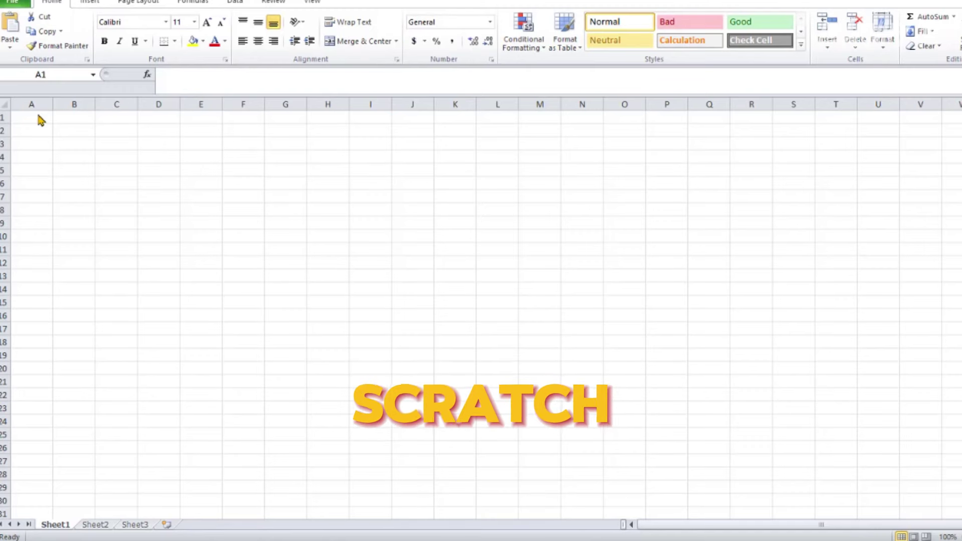
# Step: Fill A1:A12 with alternating 'right' and 'left', clearing the extra entry in A13
pyautogui.write('right')
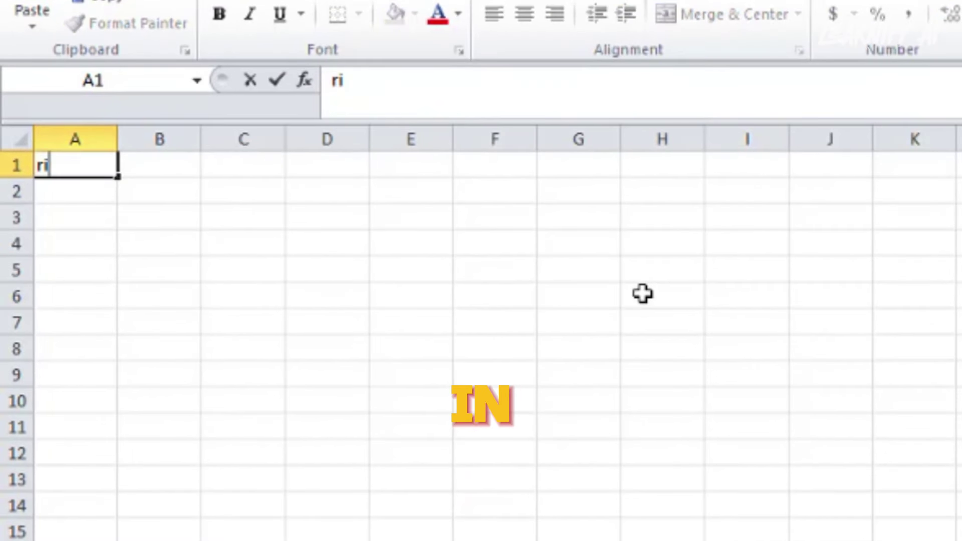
pyautogui.press('Return')
pyautogui.write('left')
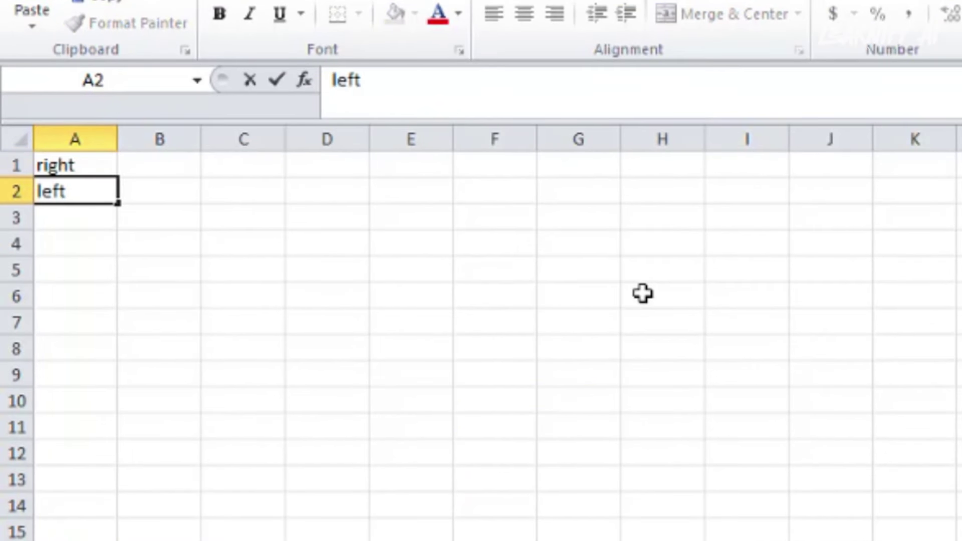
pyautogui.click(411, 296)
pyautogui.click(79, 170)
pyautogui.moveTo(79, 170); pyautogui.dragTo(110, 482)
pyautogui.click(65, 490)
pyautogui.press('Delete')
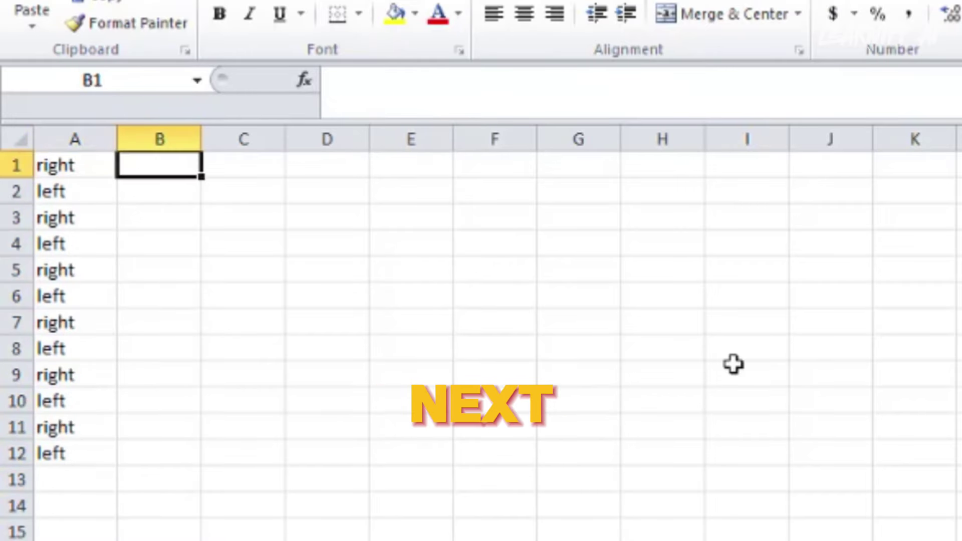
# Step: Fill B1:B12 with 'text', then select the husband's first line 'We need to talk. Are you alone?' in ChatGPT for copying
pyautogui.write('text')
pyautogui.click(733, 364)
pyautogui.click(161, 159)
pyautogui.moveTo(202, 181); pyautogui.dragTo(239, 457)
pyautogui.click(411, 375)
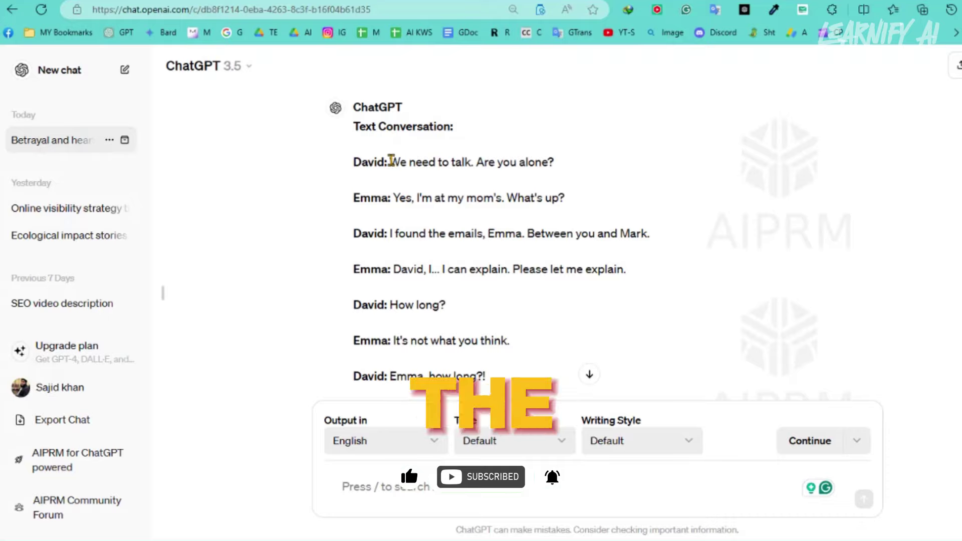
pyautogui.moveTo(392, 160); pyautogui.dragTo(538, 160)
pyautogui.rightClick(545, 162)
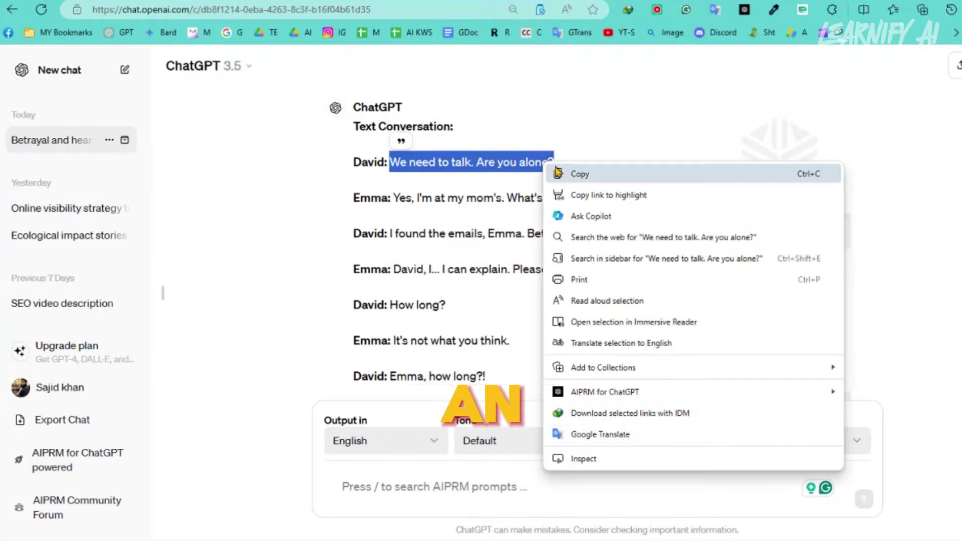